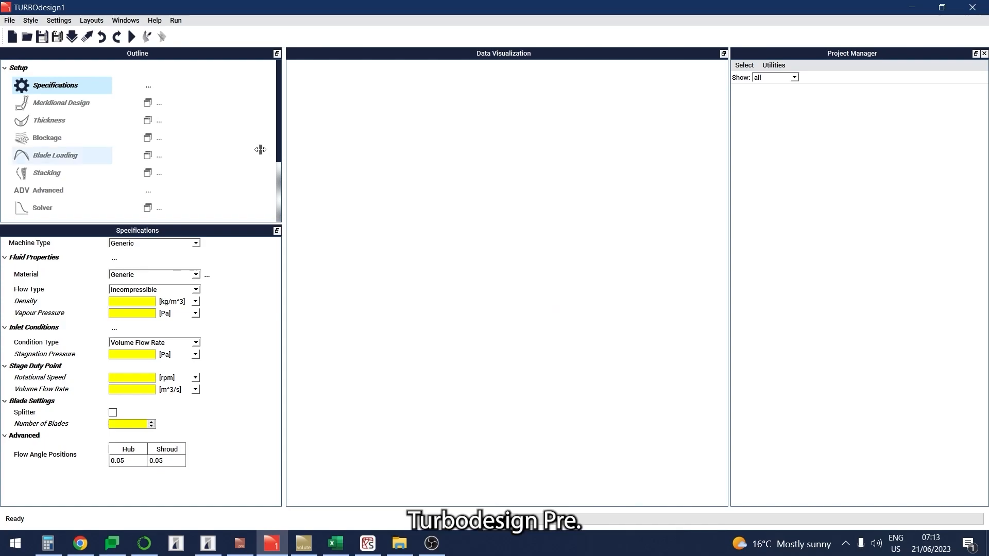
Step: Open the project file chill-Impeller.tds and display its meridional design plot
click(27, 36)
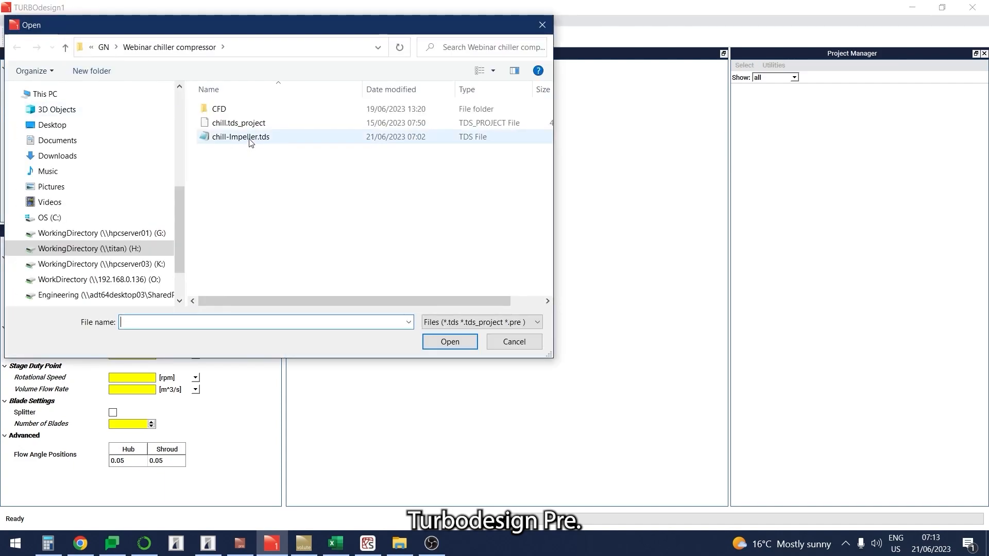
double_click(255, 137)
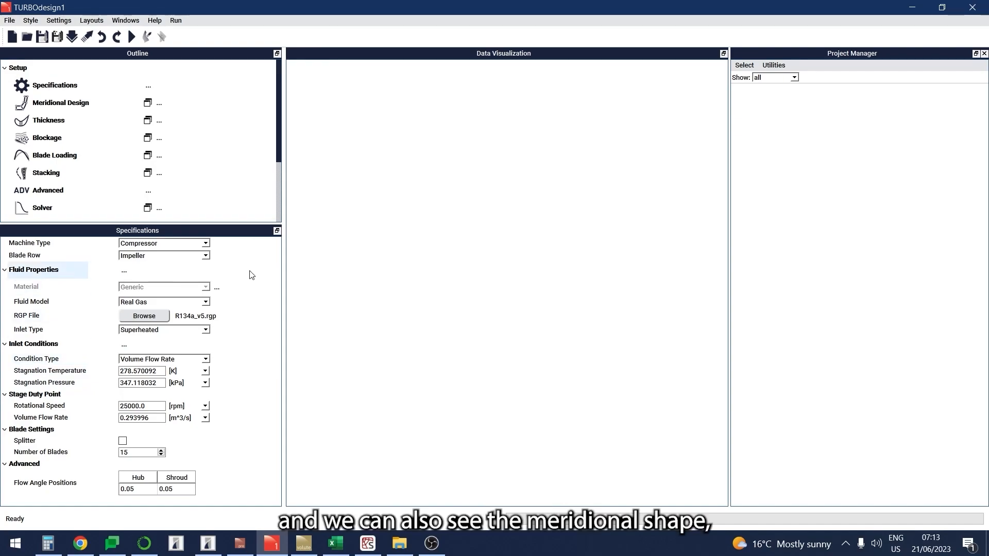
click(147, 104)
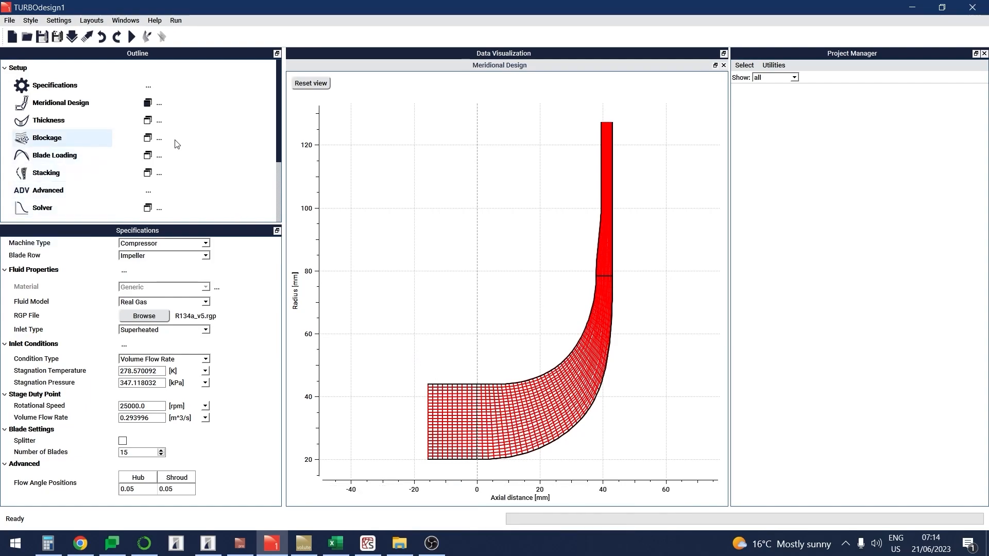
Step: Display the main blade's thickness plot and review the available thickness types and streamwise distribution options
click(99, 123)
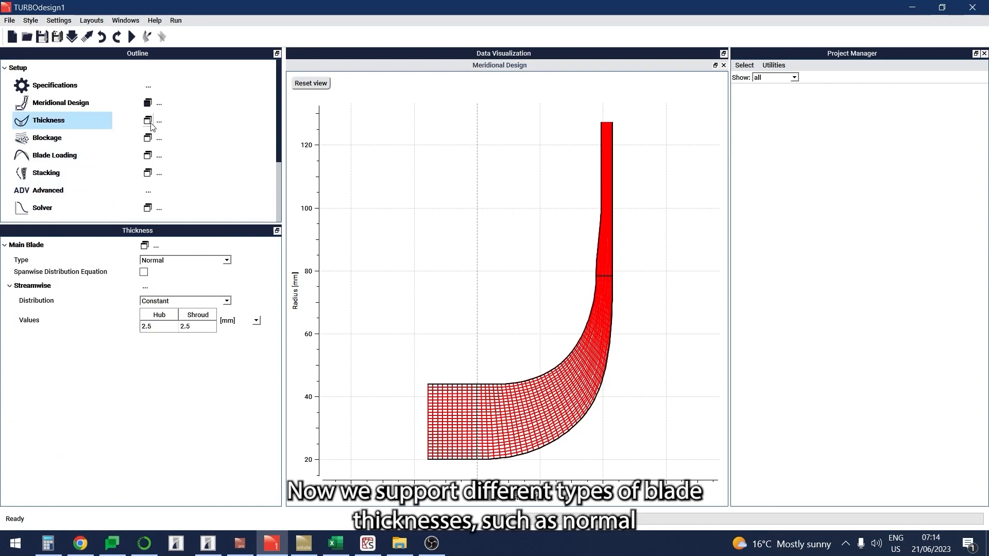
click(149, 123)
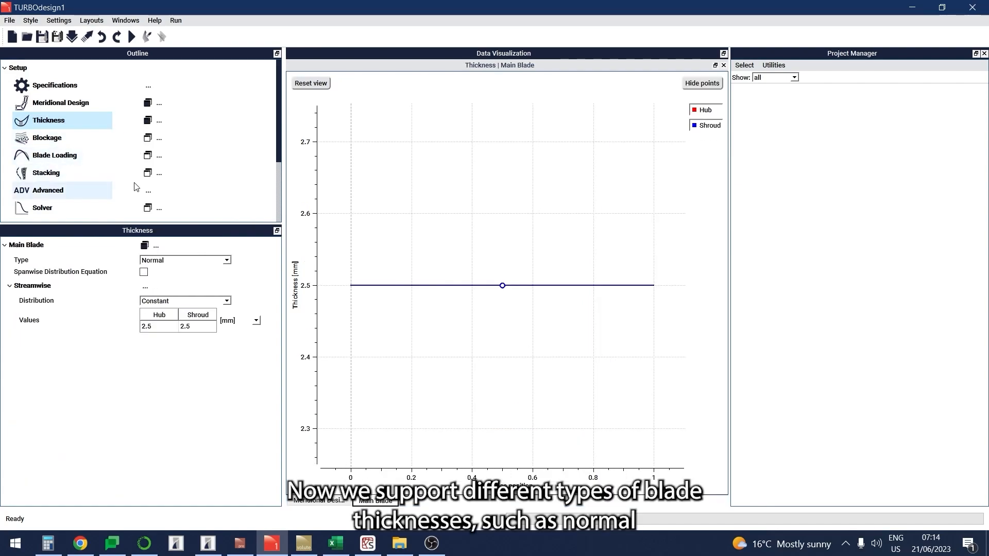
click(181, 260)
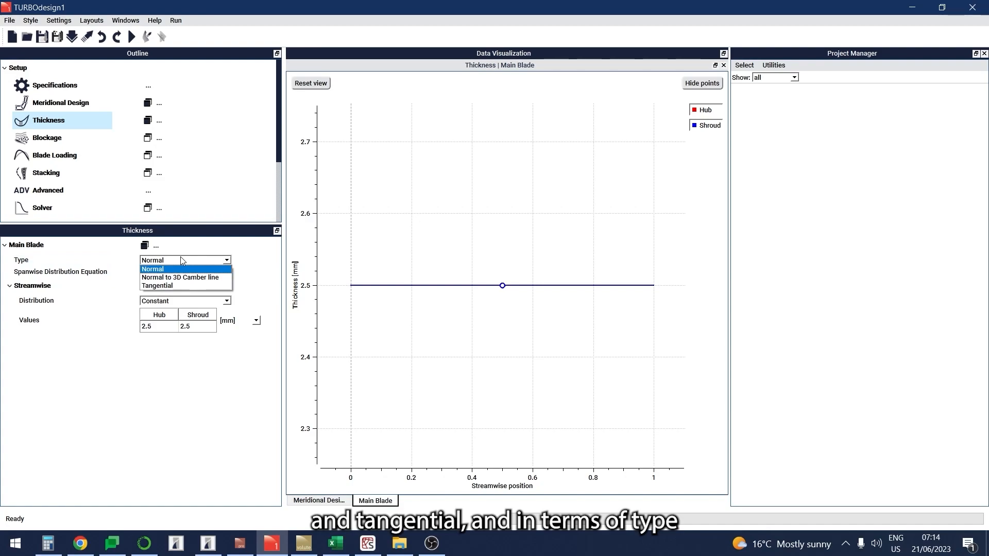
click(181, 260)
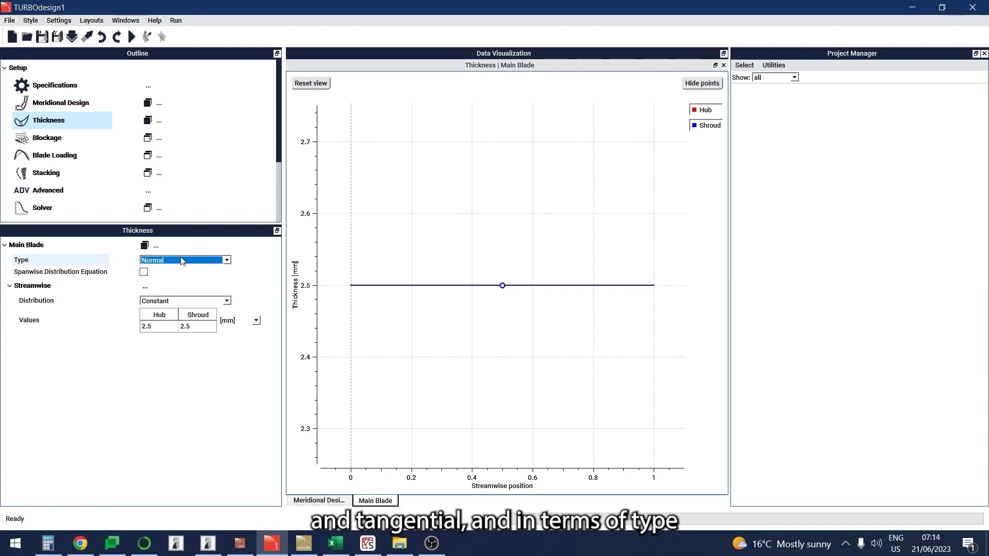
click(192, 303)
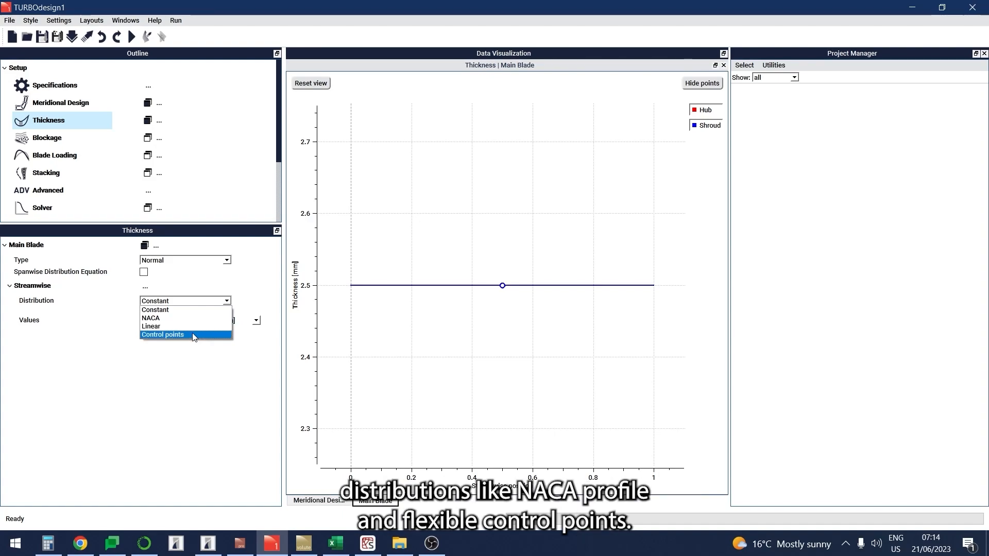
click(206, 390)
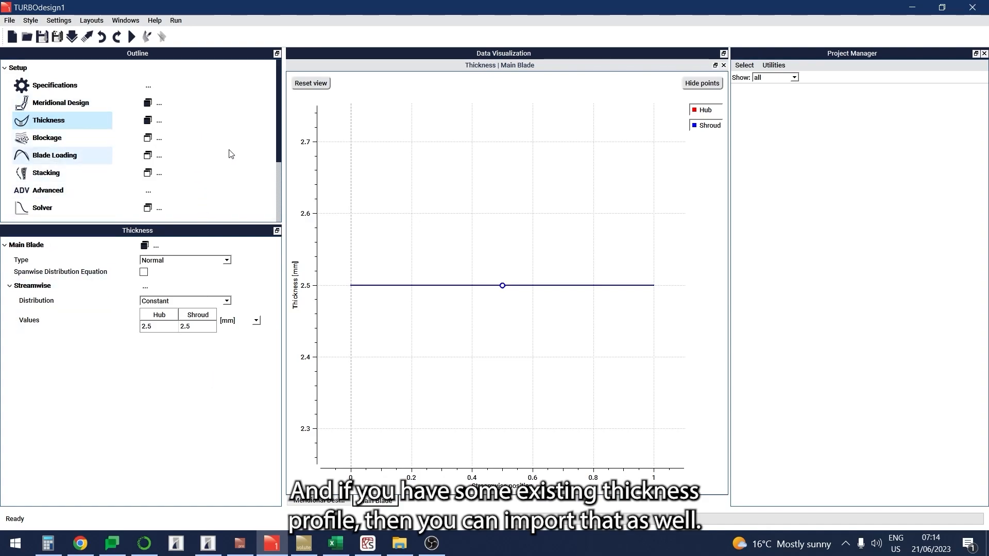
Step: Import the blade thickness profile from thickness.th using import with refitting
click(159, 122)
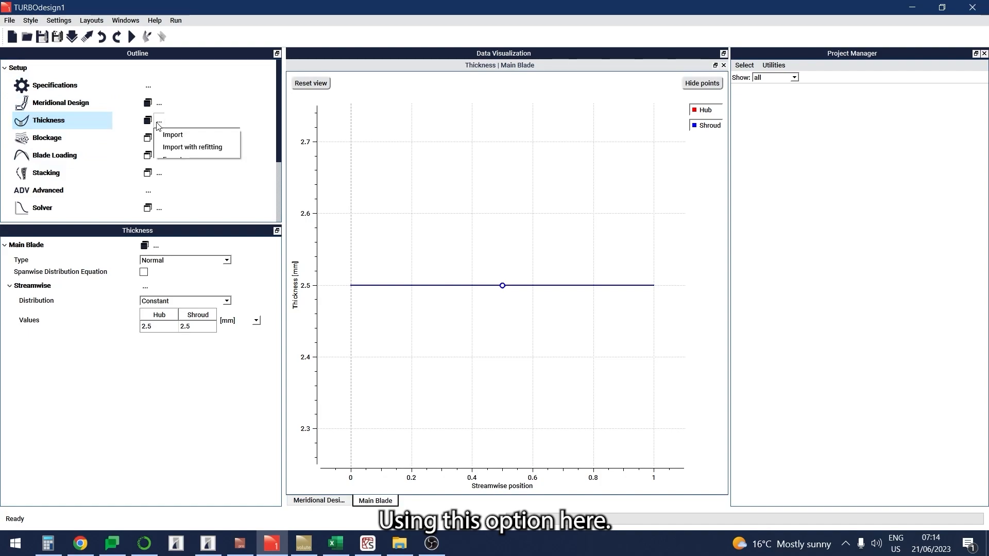
click(172, 148)
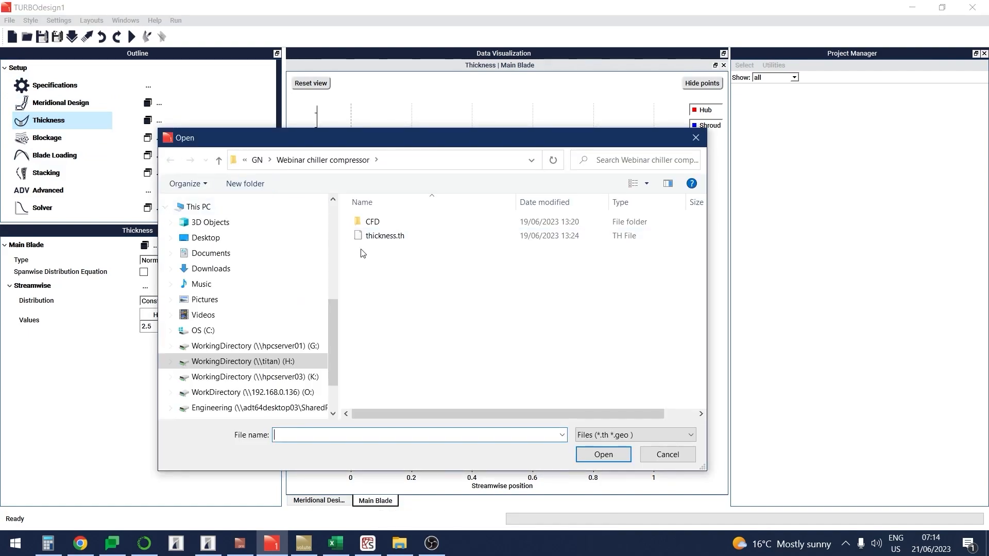
double_click(373, 237)
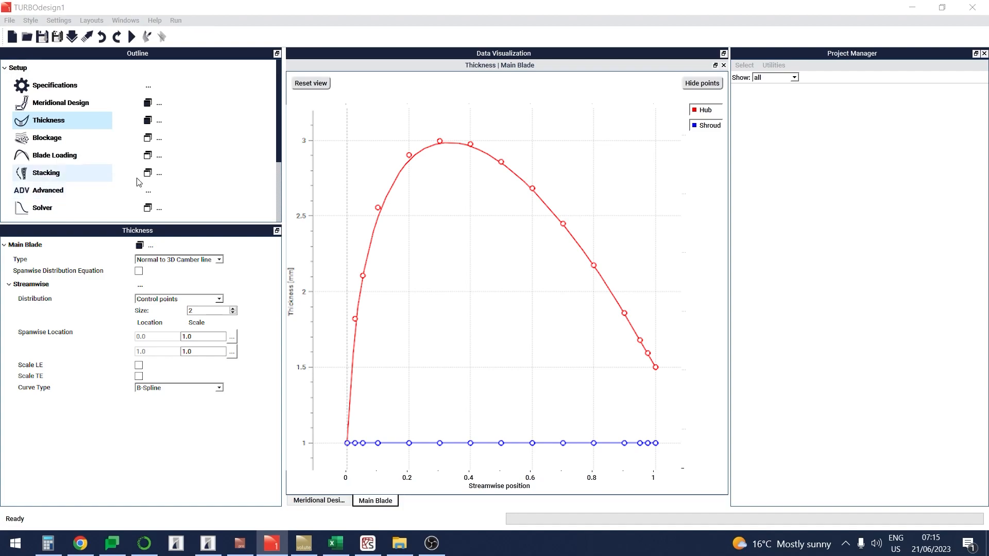
Step: Check the blockage settings and examine the spanwise rVt* and streamwise blade loading plots
click(103, 140)
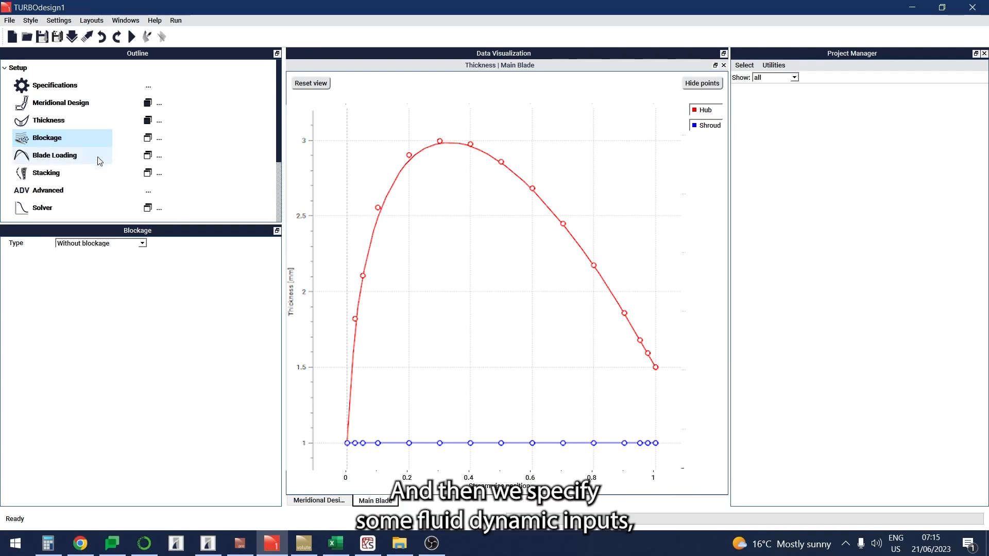
click(100, 161)
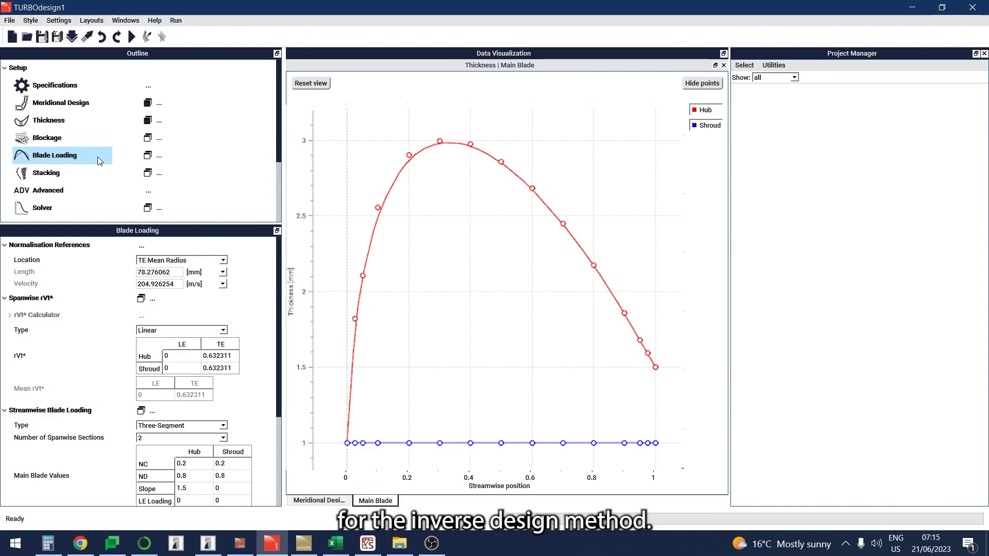
click(147, 157)
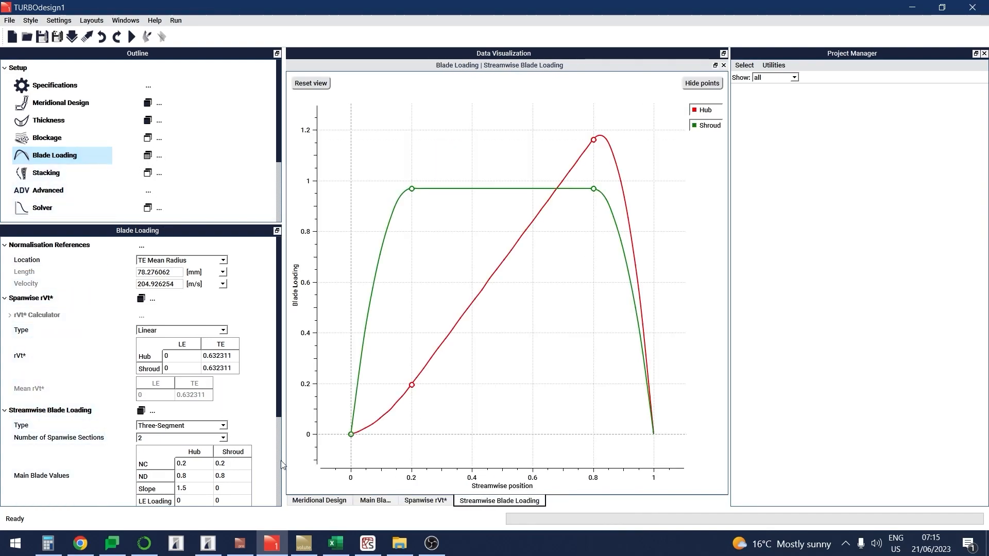
click(416, 500)
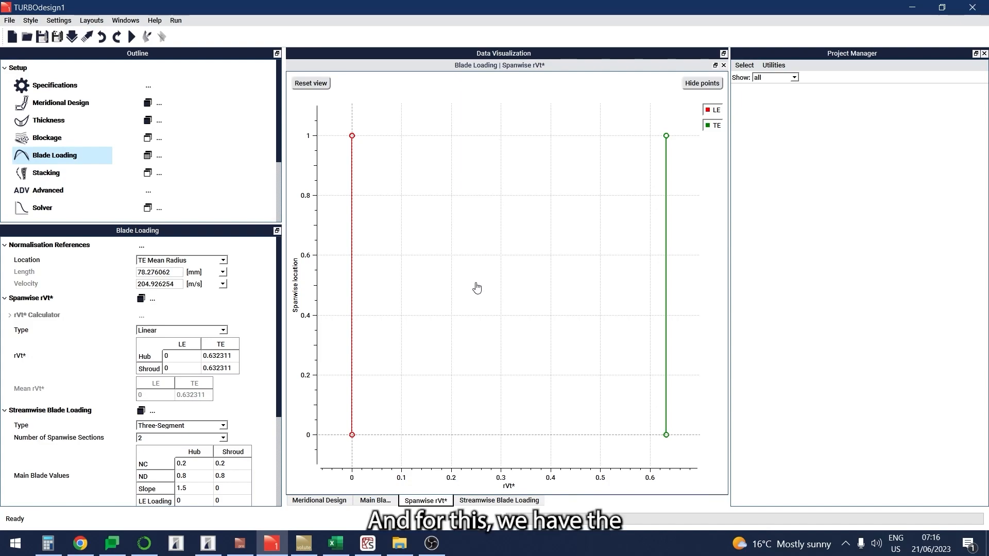
click(470, 501)
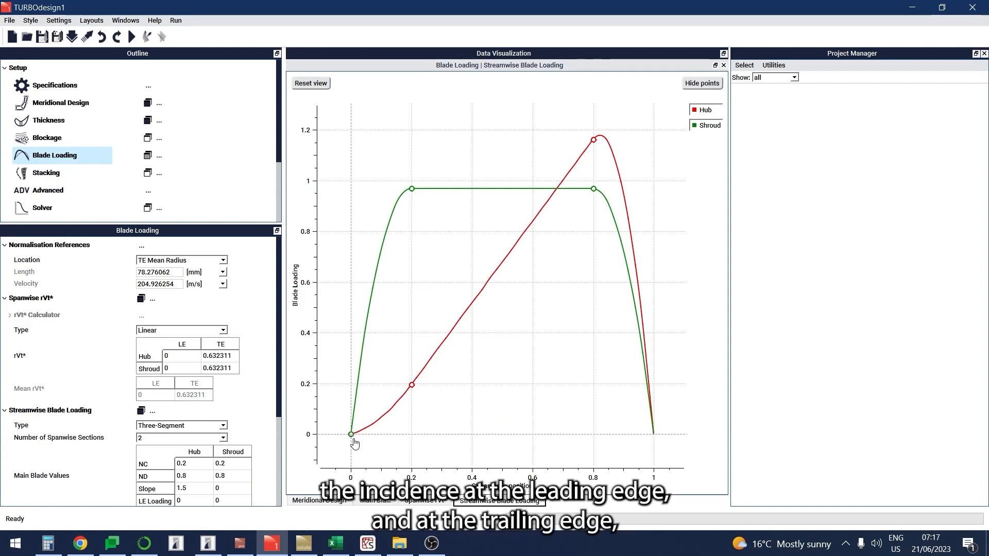
Step: Raise the shroud's leading-edge loading to about 0.22 and shift the hub curve's first inner control point to NC about 0.228
drag(354, 440, 348, 379)
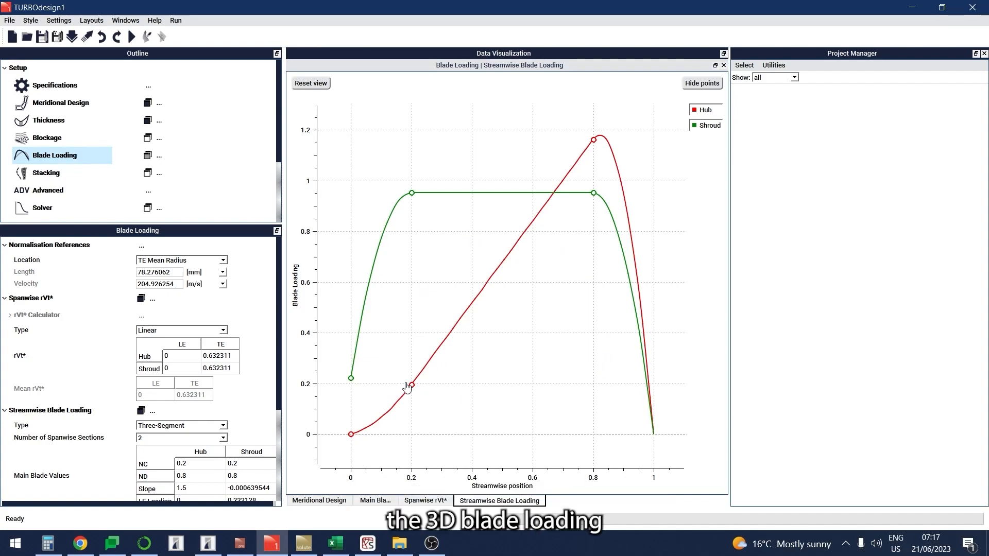
mouse_move(415, 393)
mouse_down()
mouse_move(409, 371)
mouse_move(420, 385)
mouse_up()
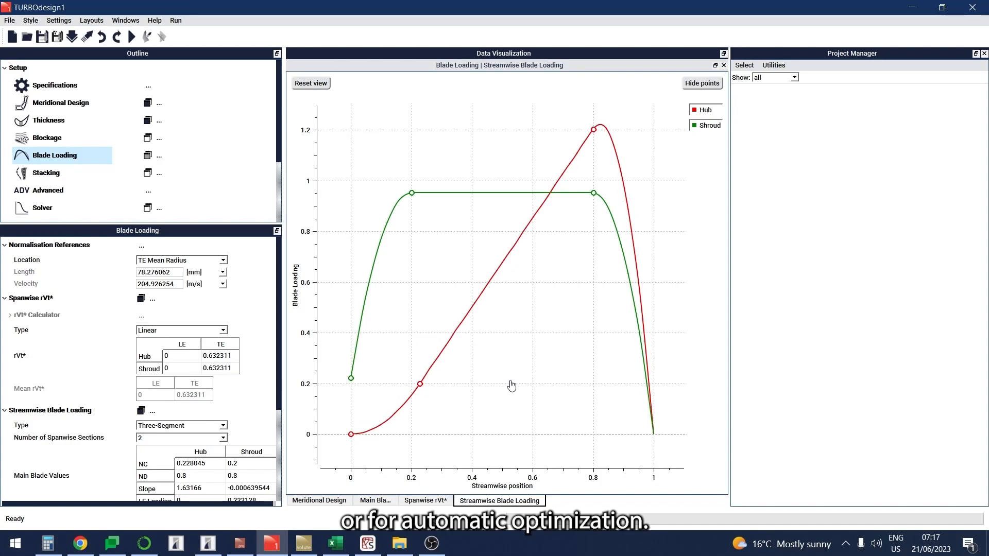
Step: Set the blade stacking type to Linear
click(56, 171)
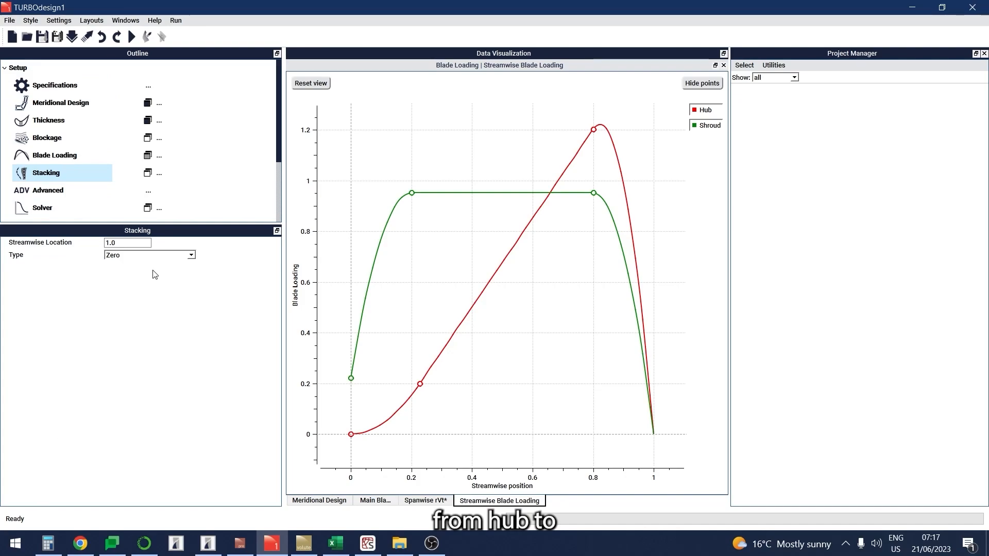
click(152, 256)
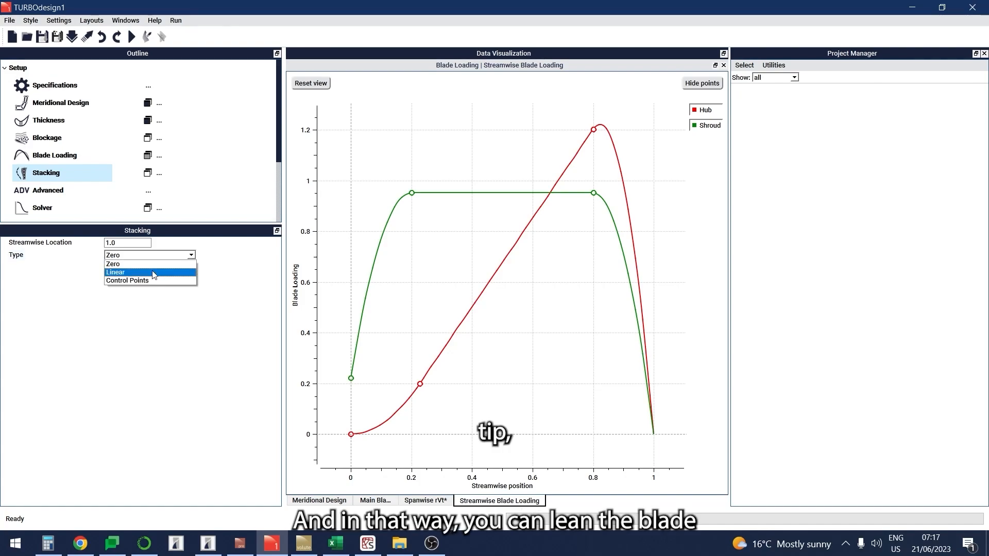
click(153, 273)
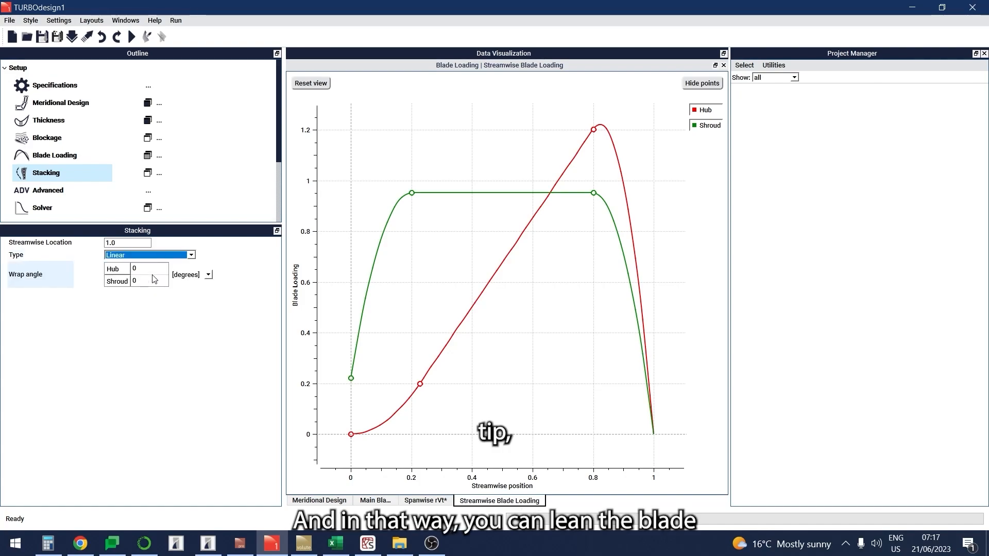
click(176, 374)
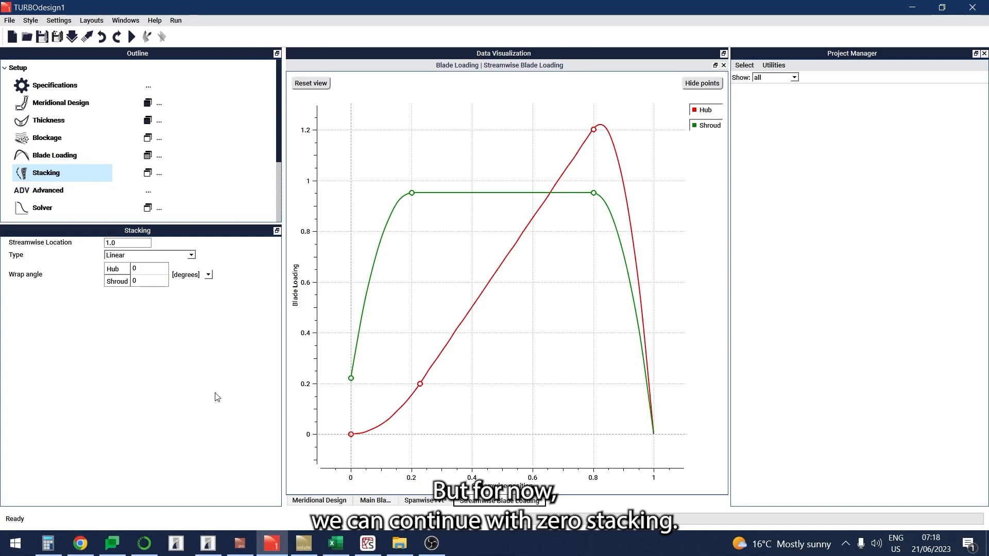
Step: Run the solver on the impeller design and add a 3D plot of the resulting blade geometry
click(132, 37)
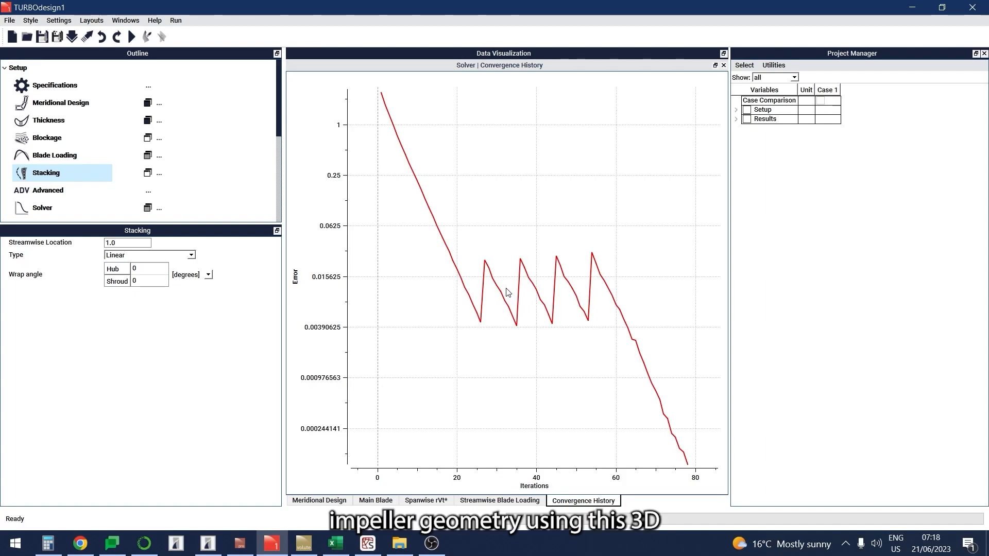
scroll(258, 203, down, 2)
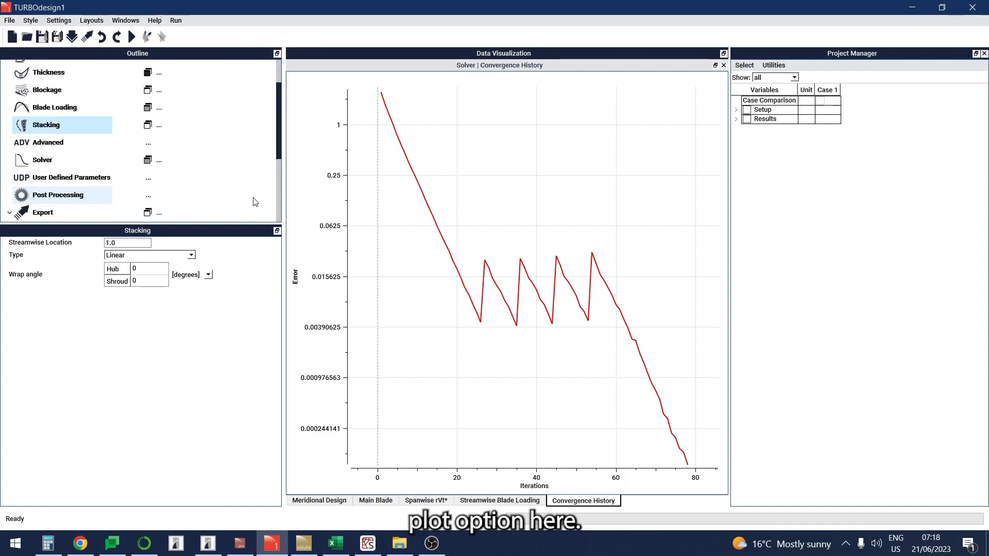
click(148, 196)
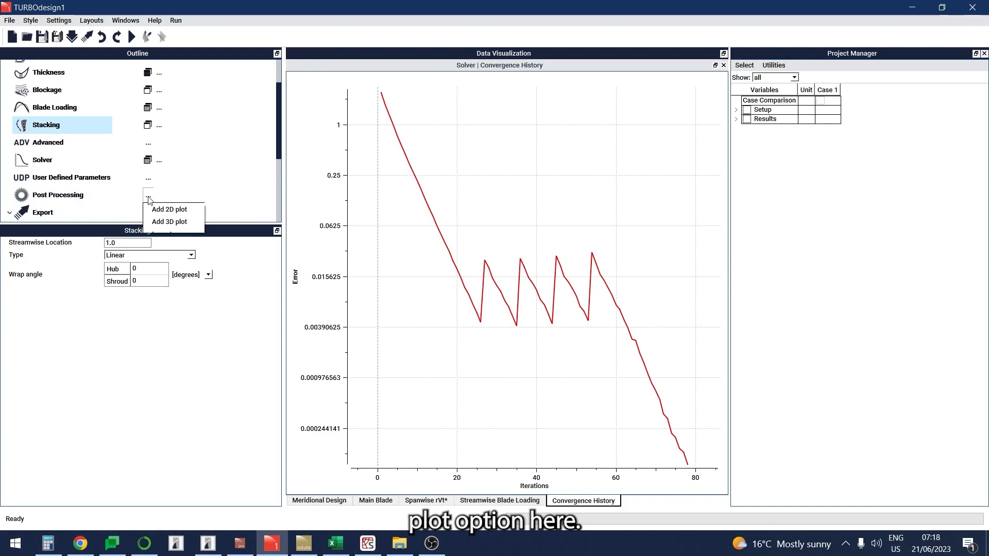
click(170, 222)
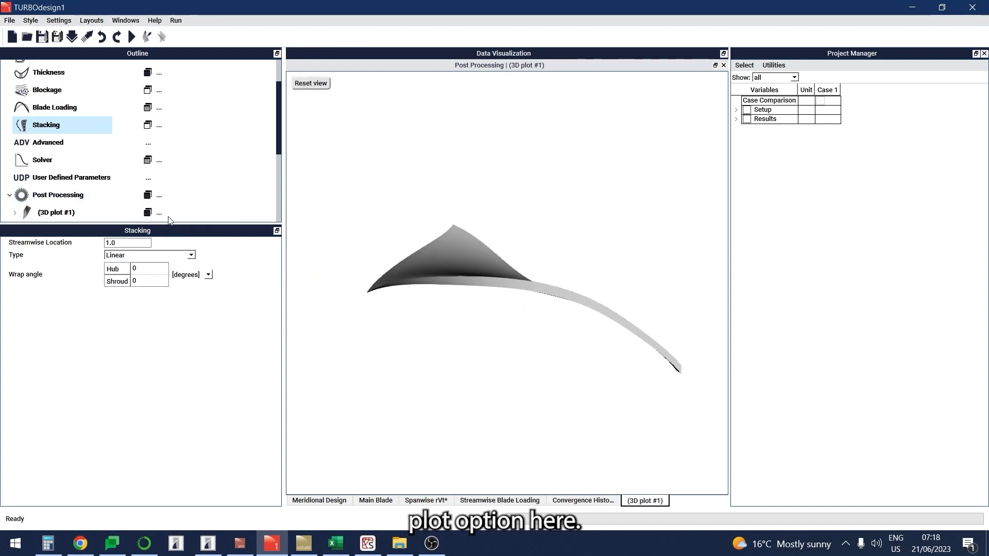
Step: Set the 3D plot to show 15 blades with the hub, and view the impeller from its inlet side at an angle
double_click(150, 302)
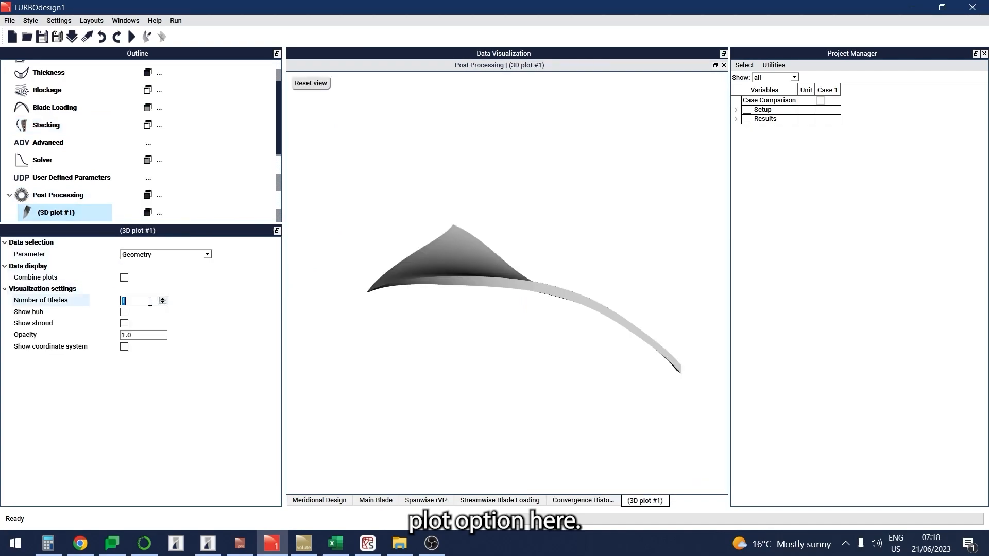
text(15)
key(Return)
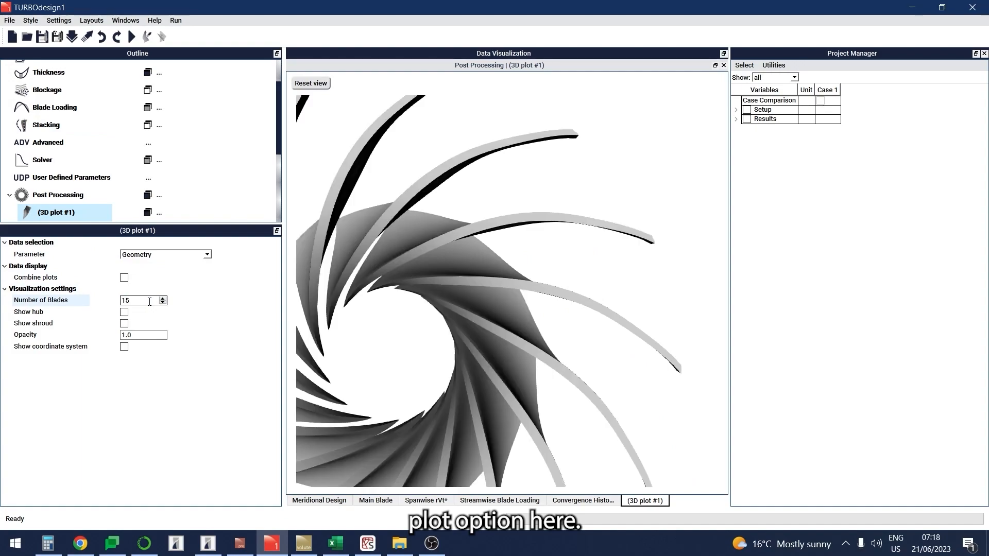
click(124, 313)
scroll(452, 262, down, 5)
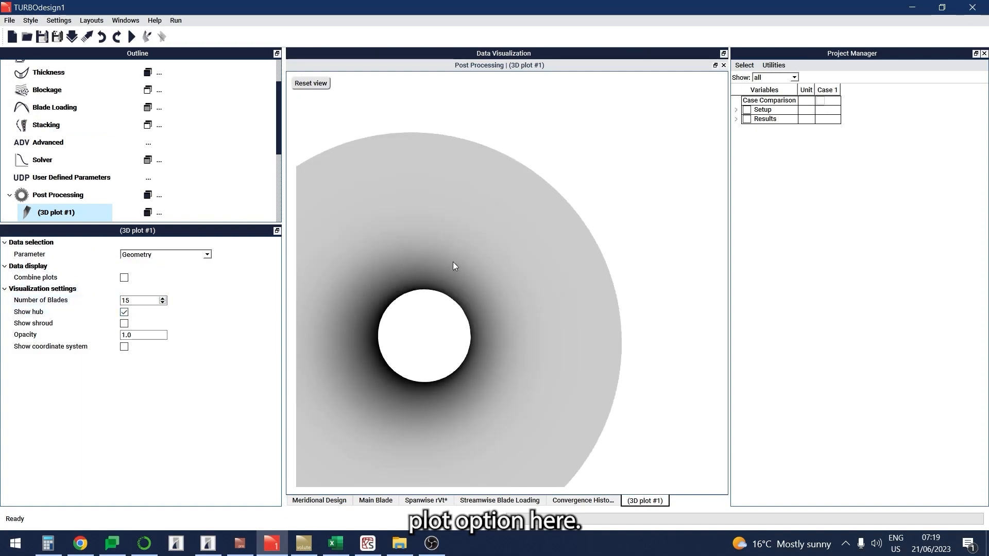
drag(391, 385, 563, 124)
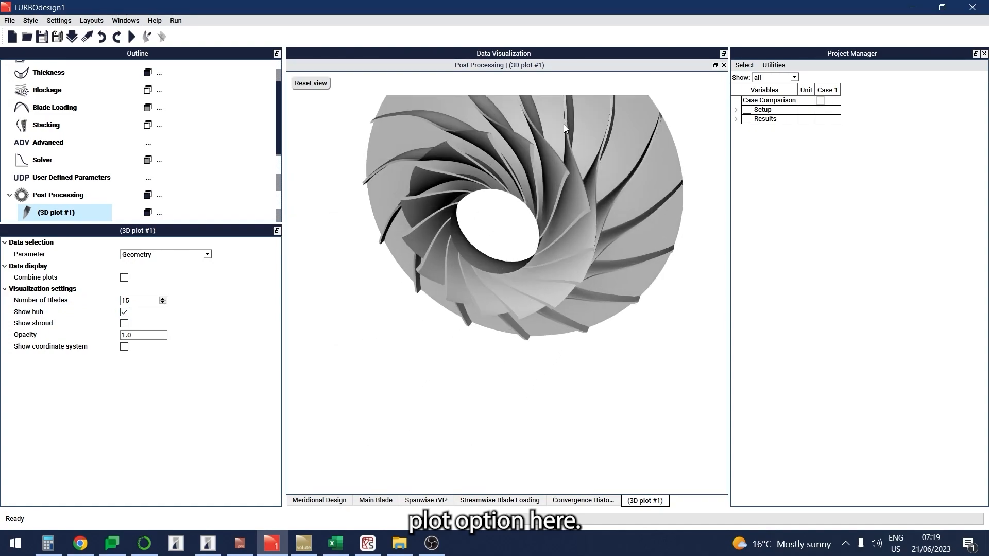
drag(545, 184, 548, 166)
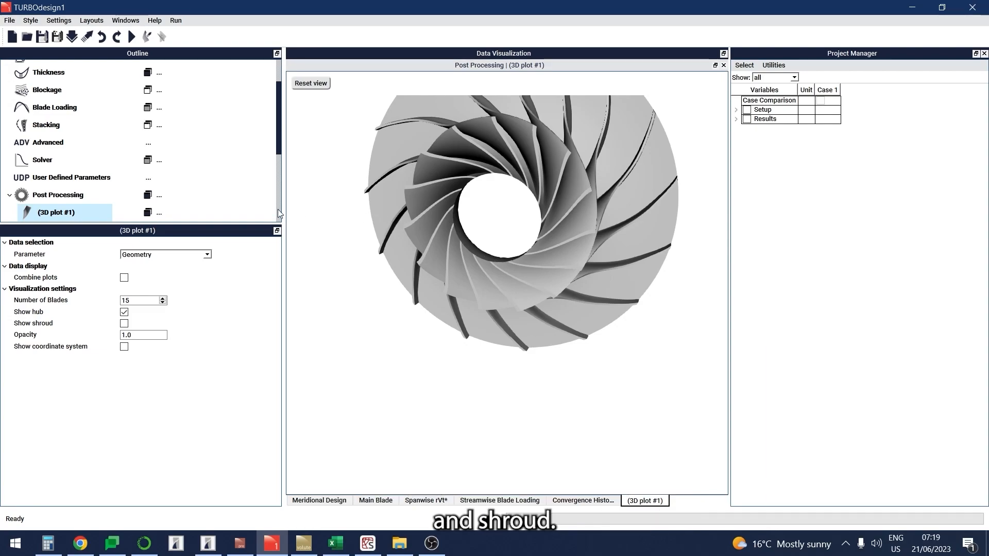
Step: Add a 2D plot of streamwise Static Pressure on the lower and upper blade surfaces at two span locations, 0.0 and 1.0
scroll(149, 155, down, 1)
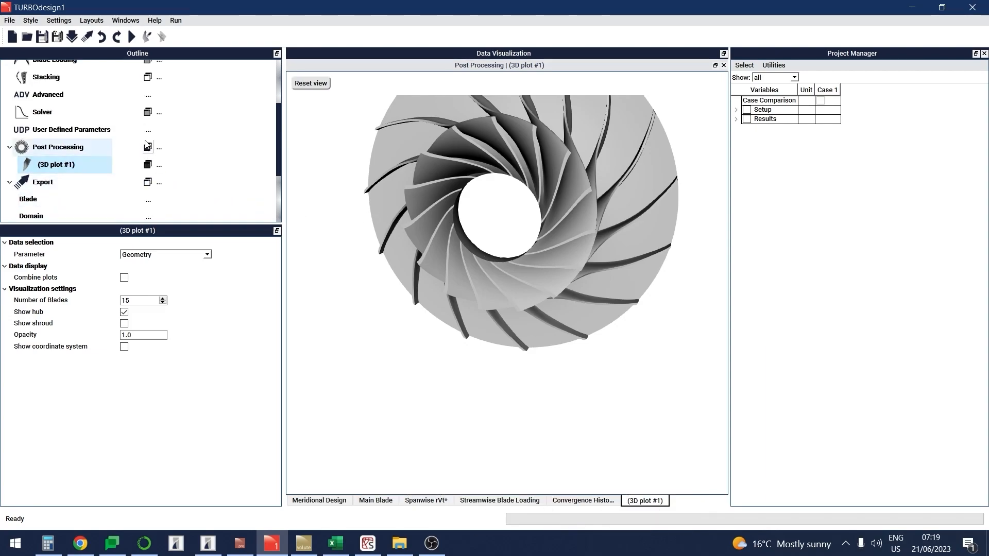
click(160, 149)
click(175, 161)
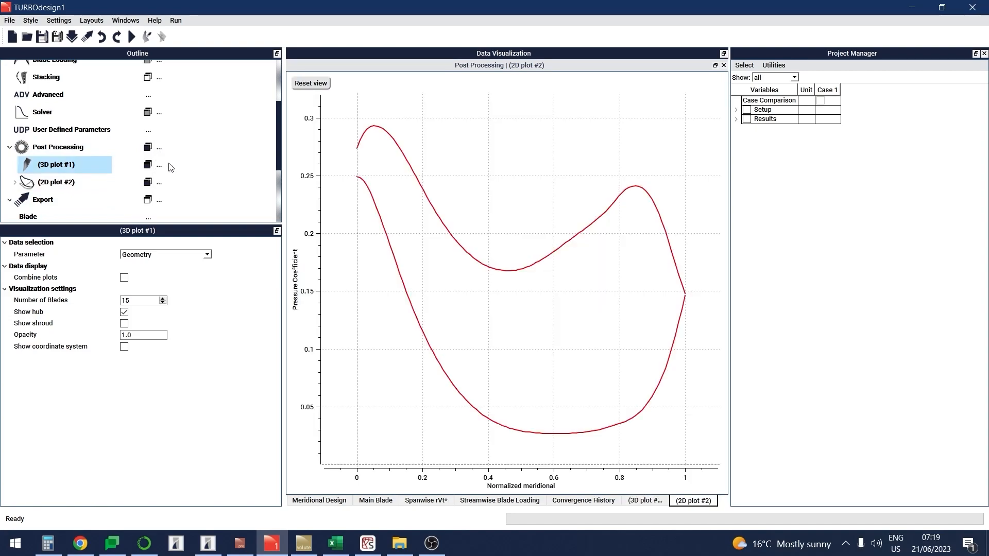
click(136, 256)
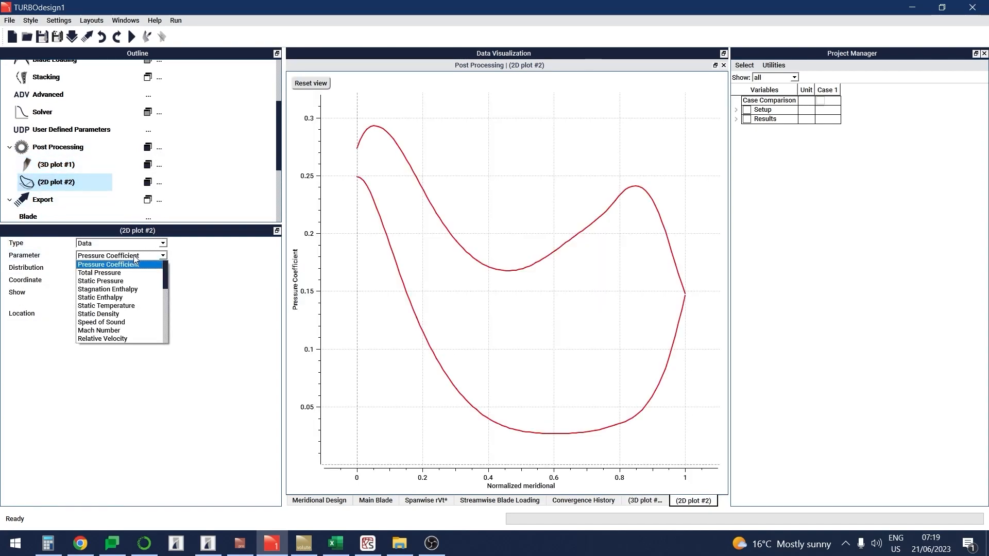
click(128, 281)
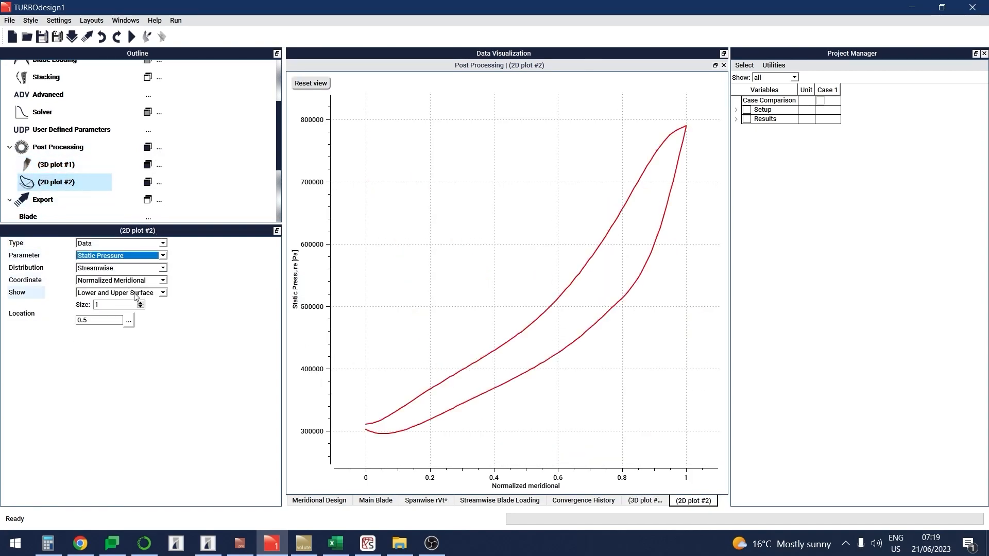
click(140, 303)
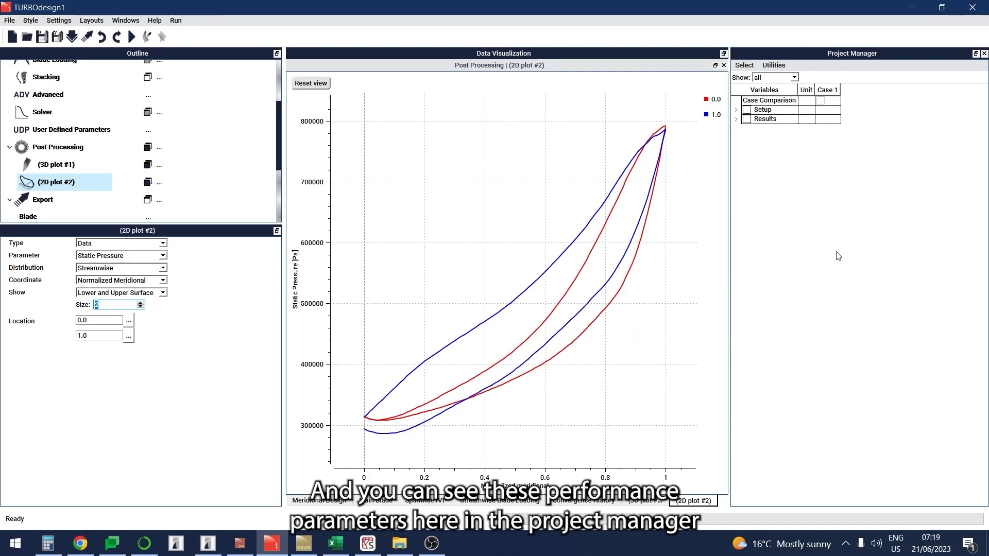
Step: Examine Case 1's performance and geometry parameters in the results, and open the User Defined Parameters settings
click(736, 119)
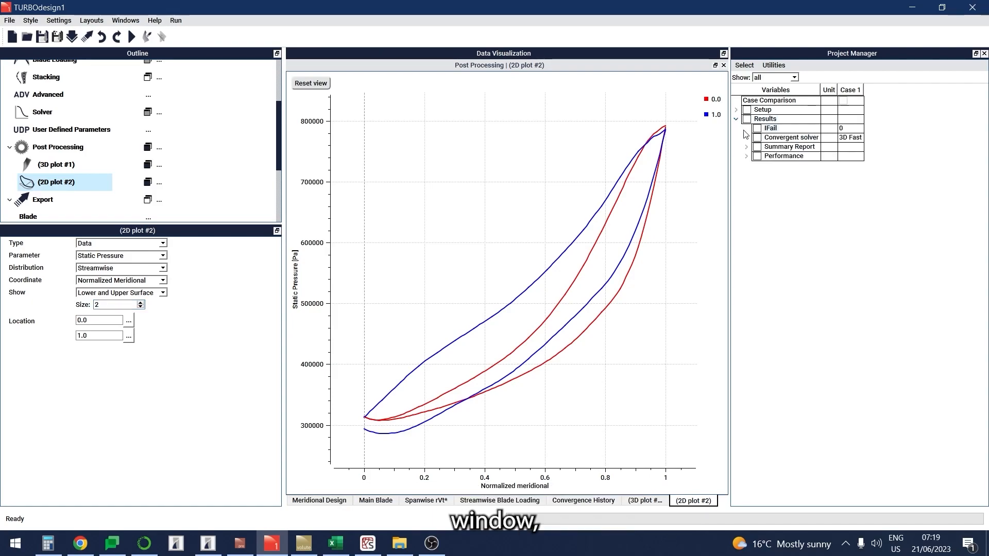
click(746, 156)
click(756, 174)
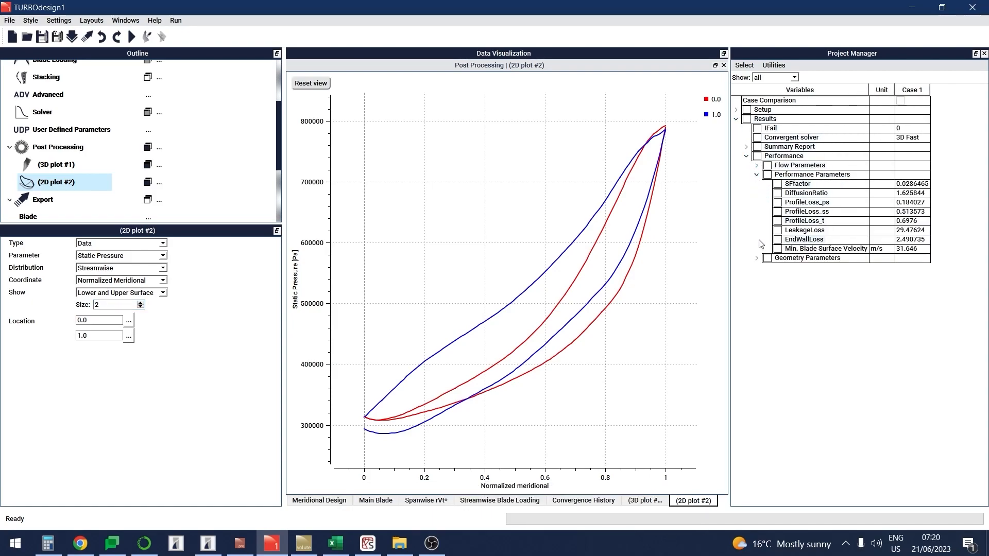
click(756, 258)
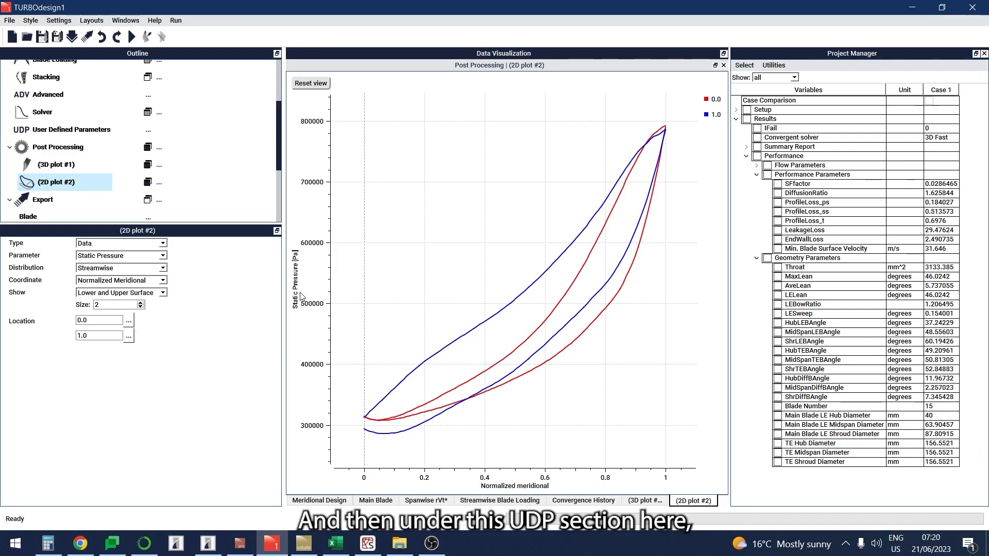
click(94, 131)
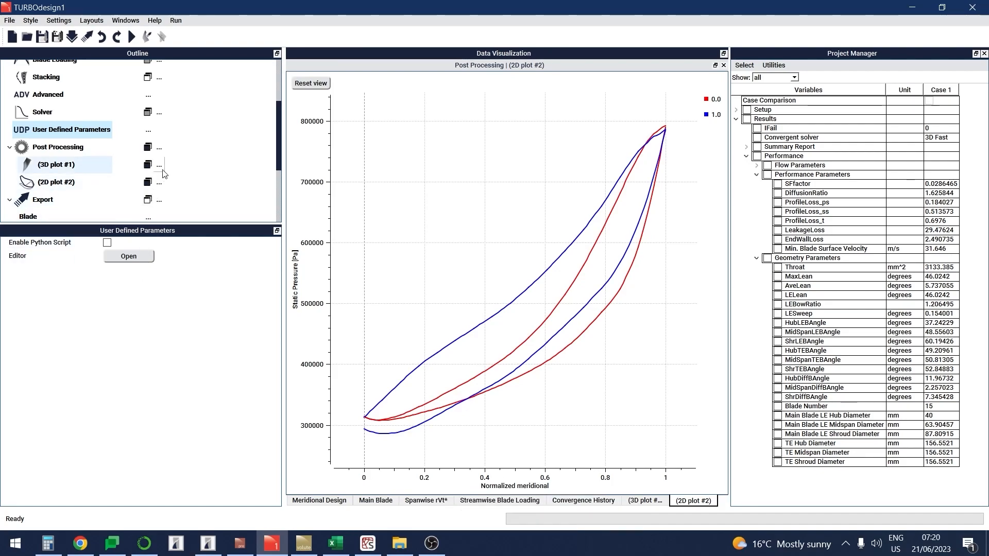
Step: Set the export domain type to CFD single passage
scroll(88, 185, down, 2)
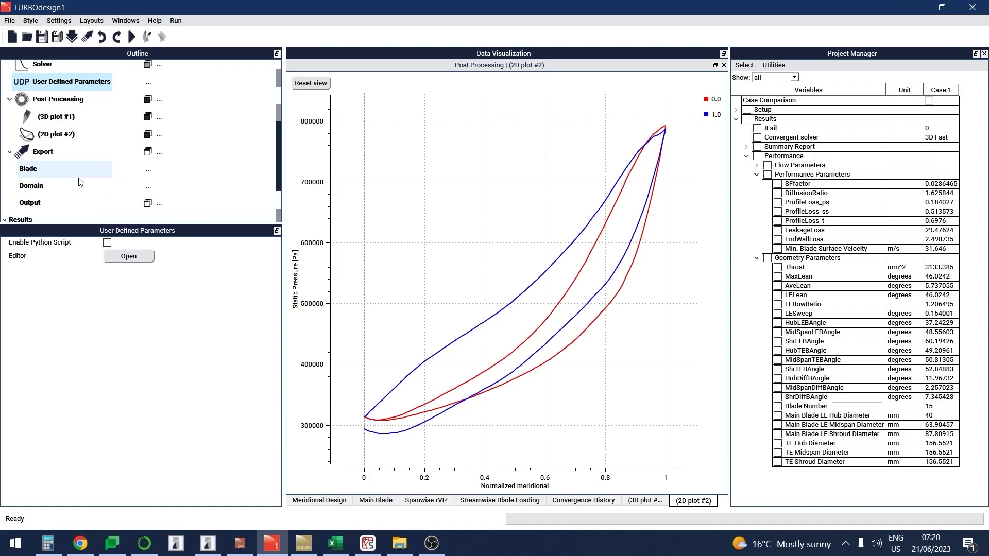
click(78, 173)
click(85, 186)
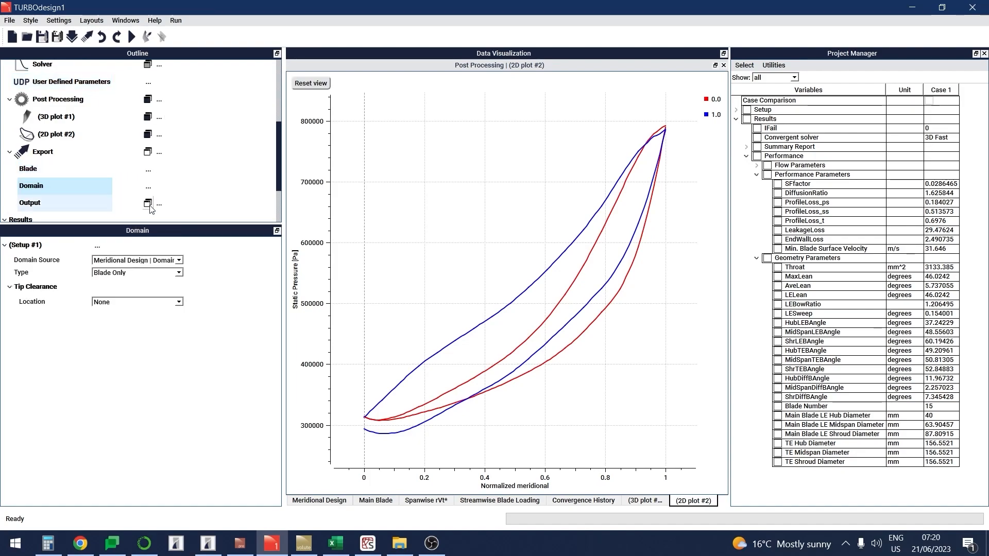
click(136, 273)
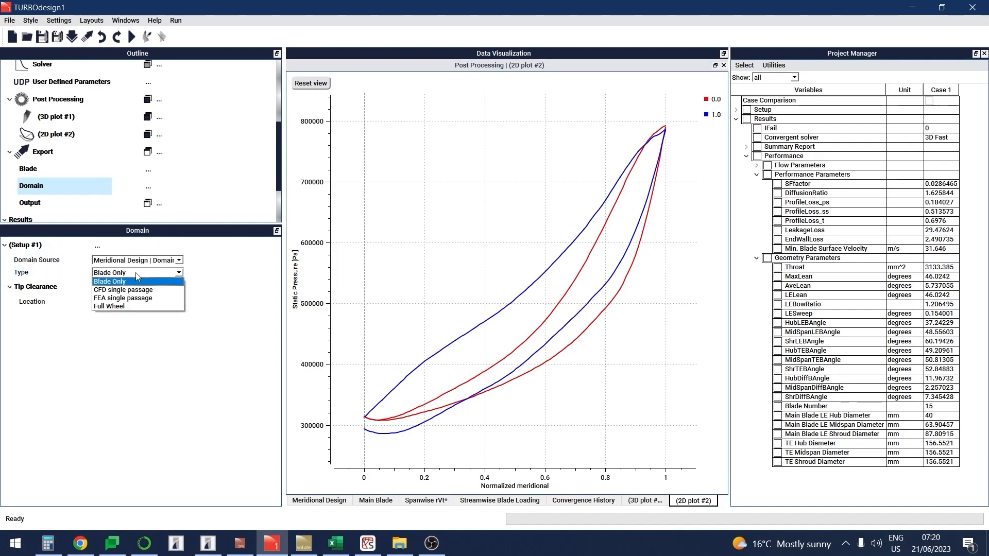
click(143, 291)
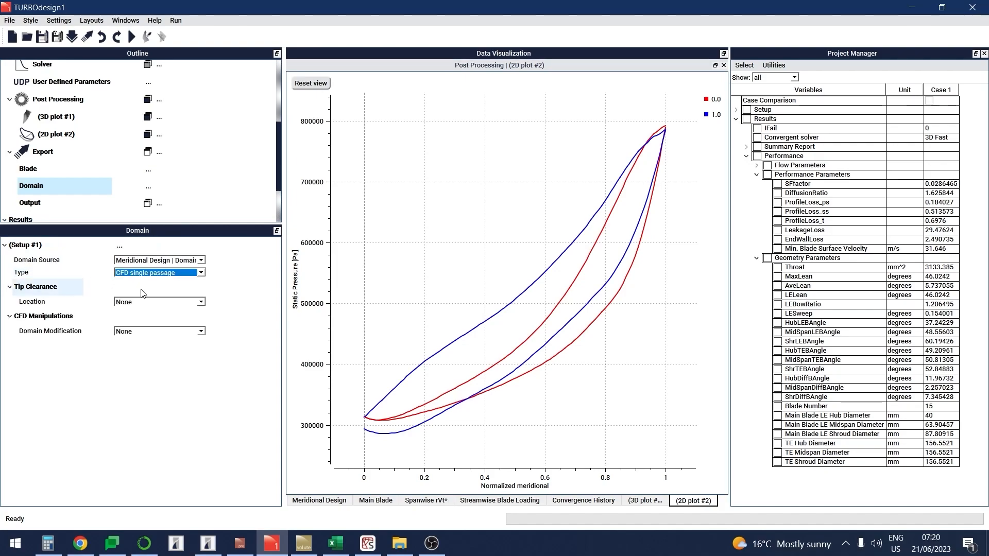
Step: Review the output formats available for exporting the blade in the export output settings
click(77, 208)
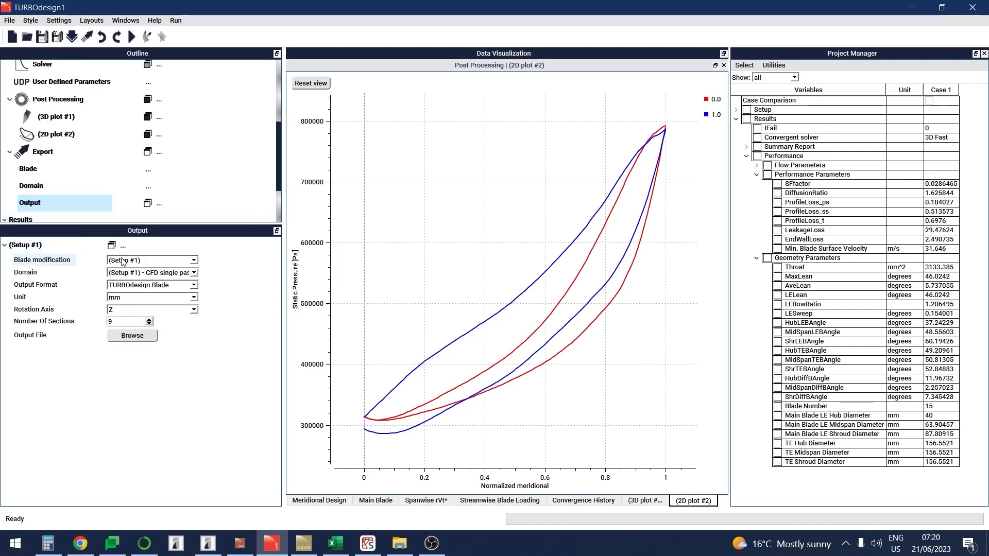
click(146, 285)
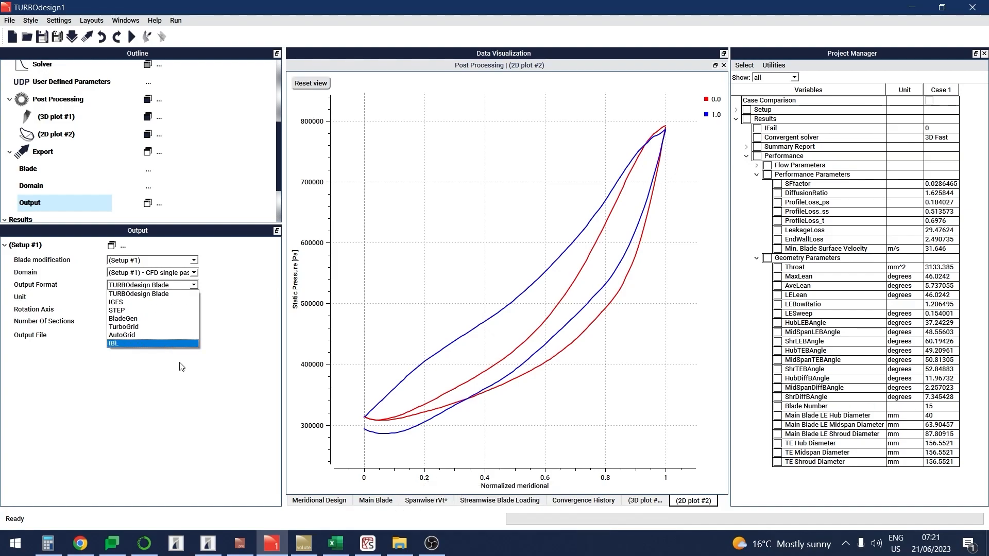
click(202, 420)
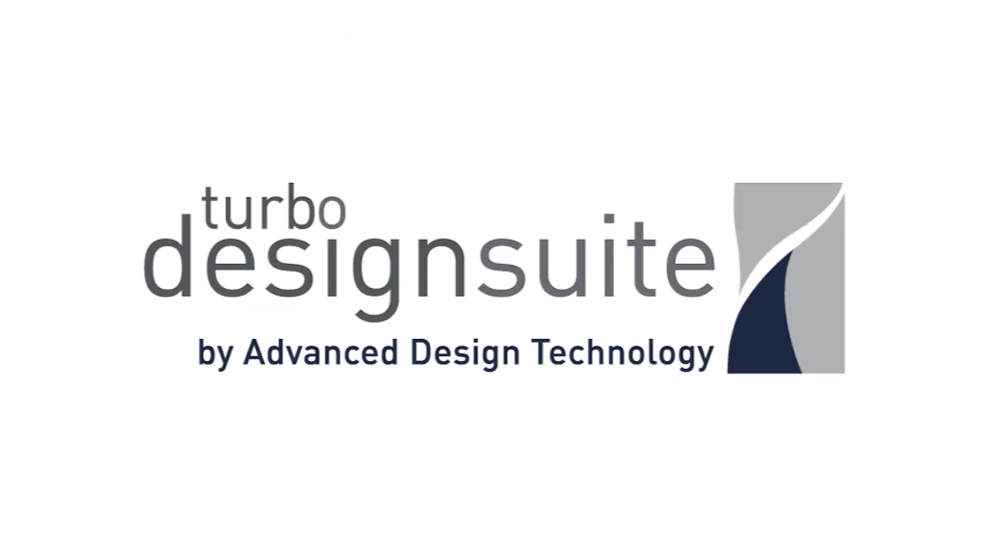